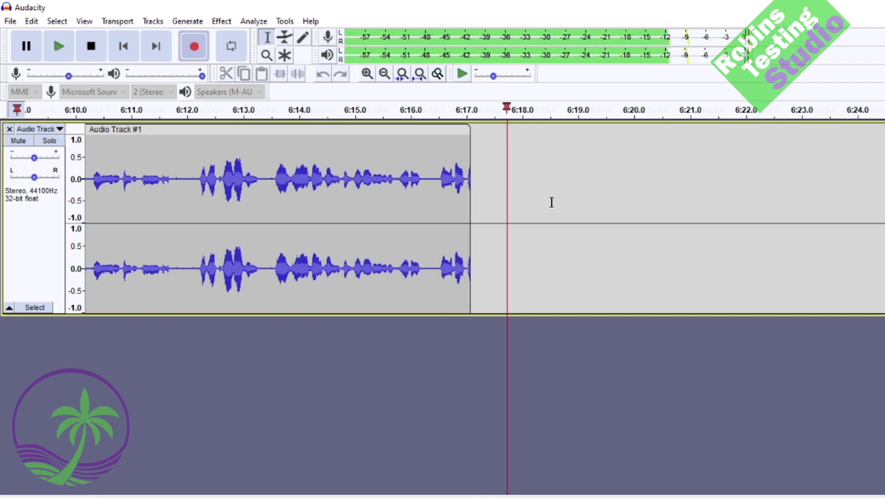
- Stop the recording once the take runs just past 6:17
key(space)
- Capture a noise profile from the silent gap just after 5:30
drag(509, 174, 643, 178)
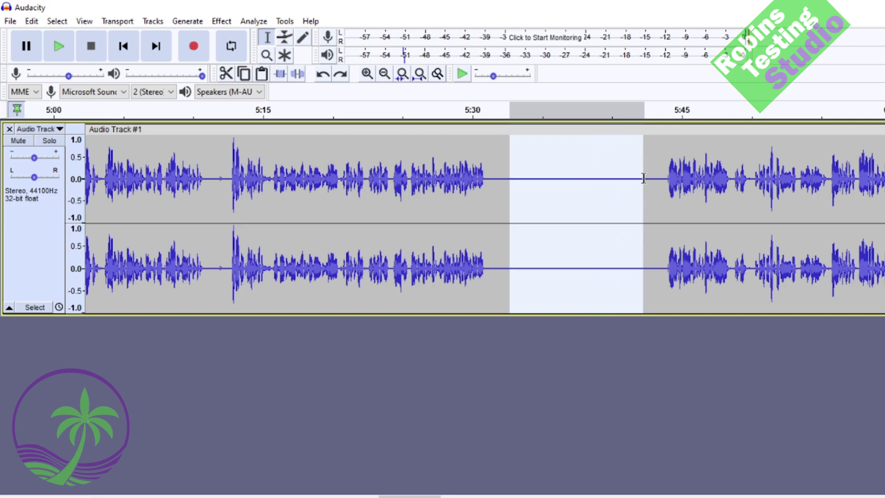
click(218, 21)
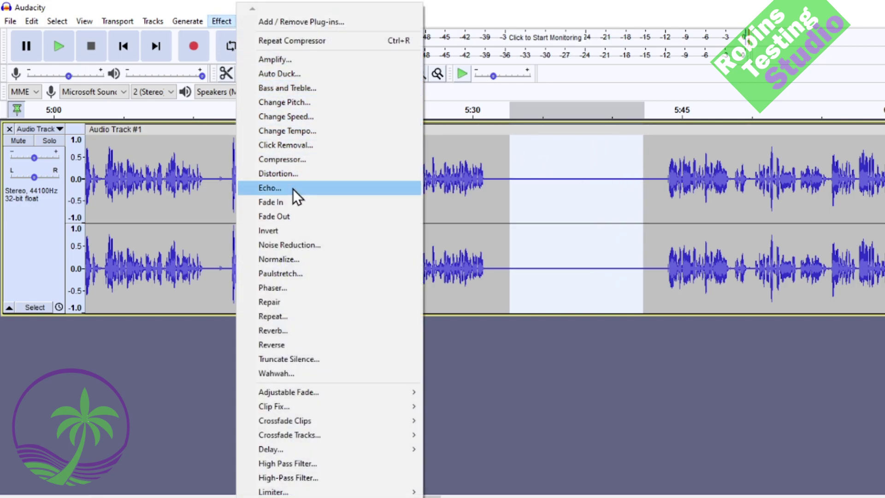
click(290, 244)
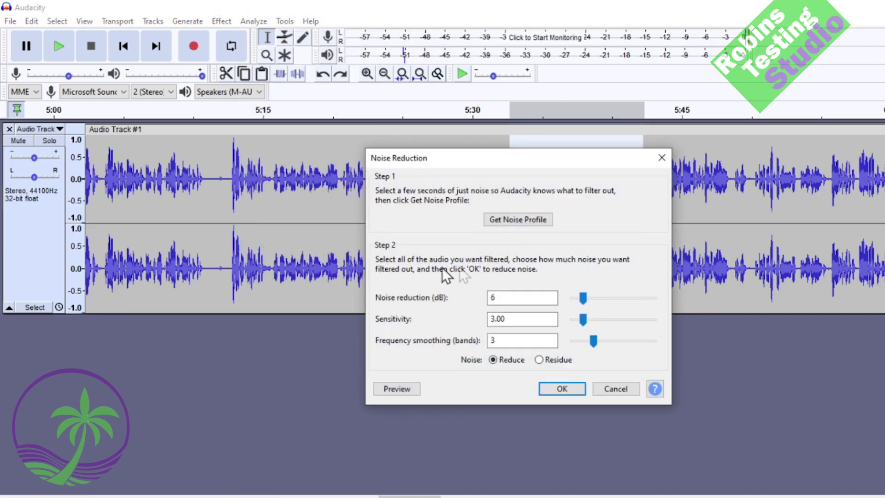
click(516, 221)
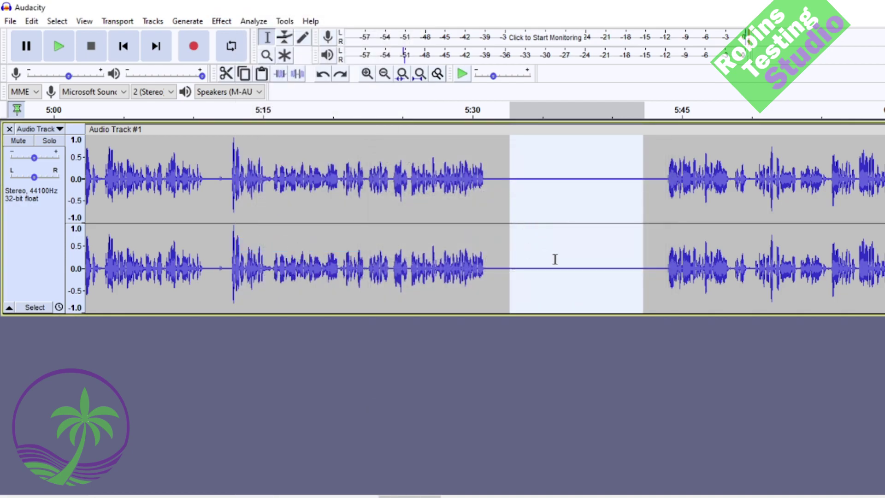
- Zoom out until the whole recording fits and select the entire voice track
click(325, 199)
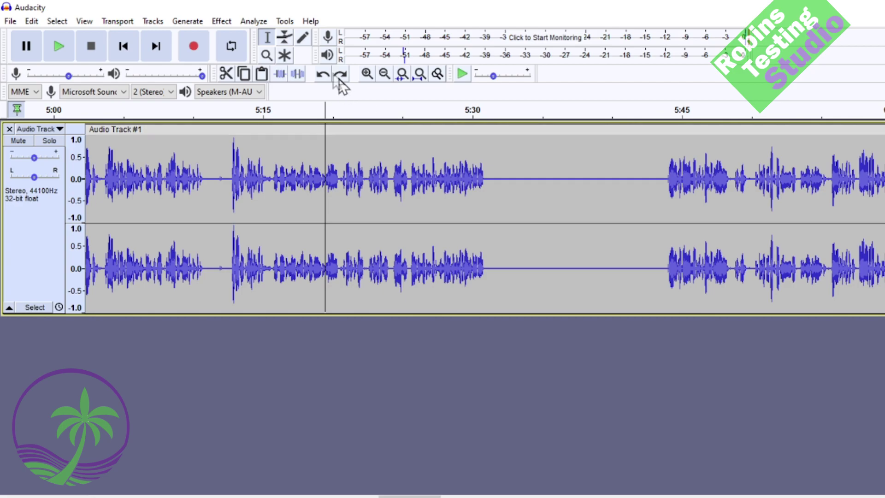
click(383, 74)
click(383, 74)
click(383, 73)
click(383, 74)
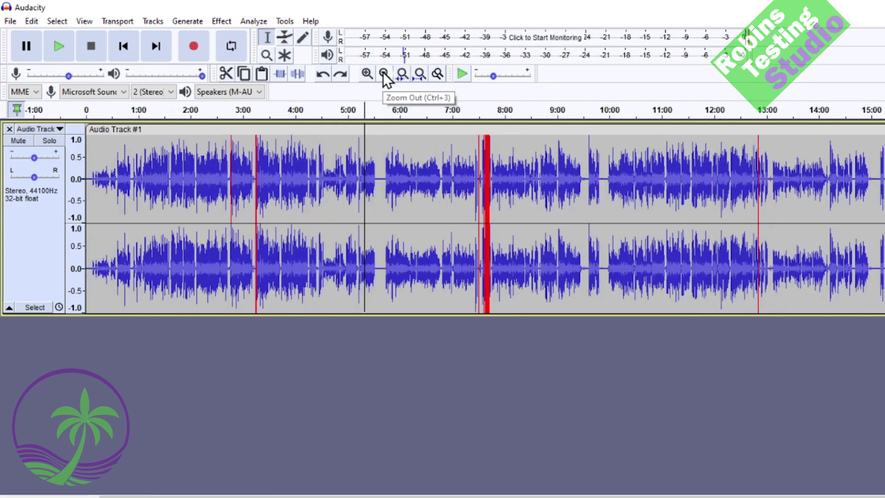
double_click(421, 167)
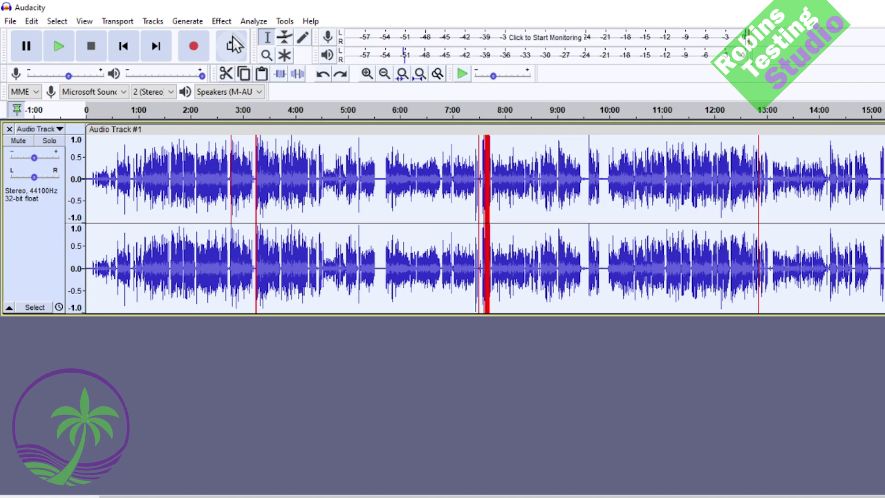
- Apply Noise Reduction (6 dB, sensitivity 3.00, smoothing 3) to the whole track, then deselect
click(223, 21)
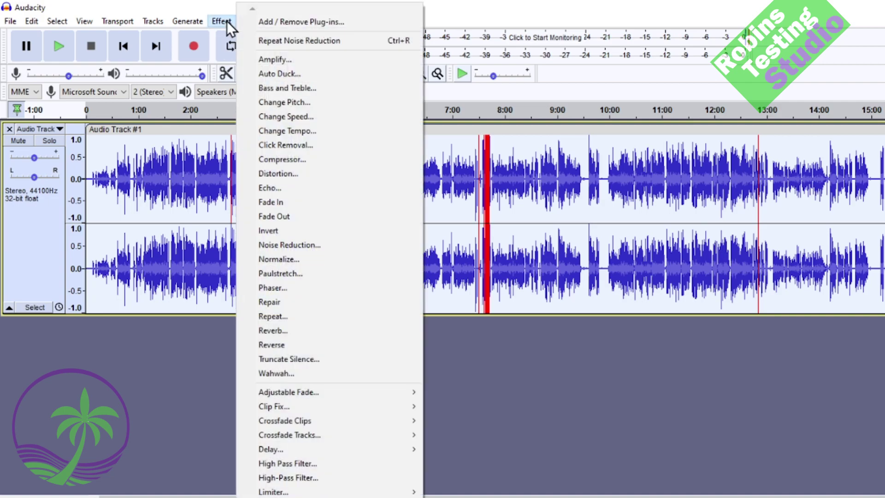
click(283, 246)
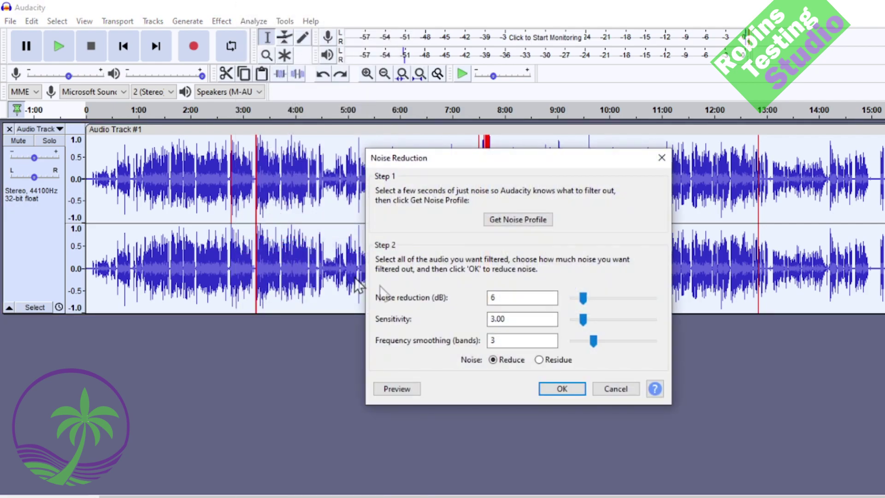
click(562, 390)
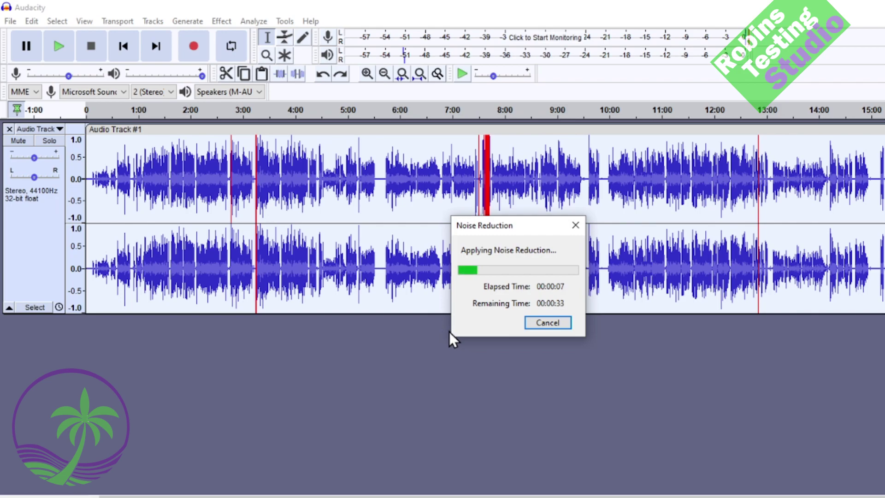
click(480, 279)
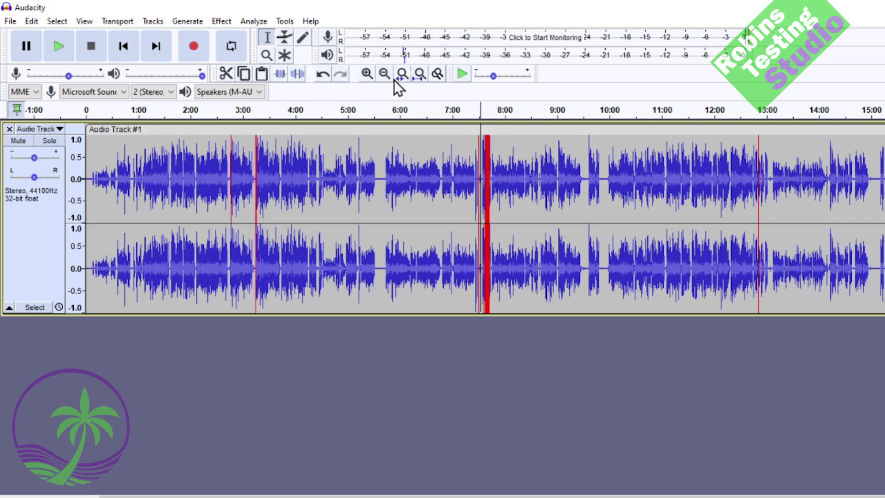
- Zoom in on the clipping and select the audio from 7:30 to 7:45
click(366, 73)
click(367, 73)
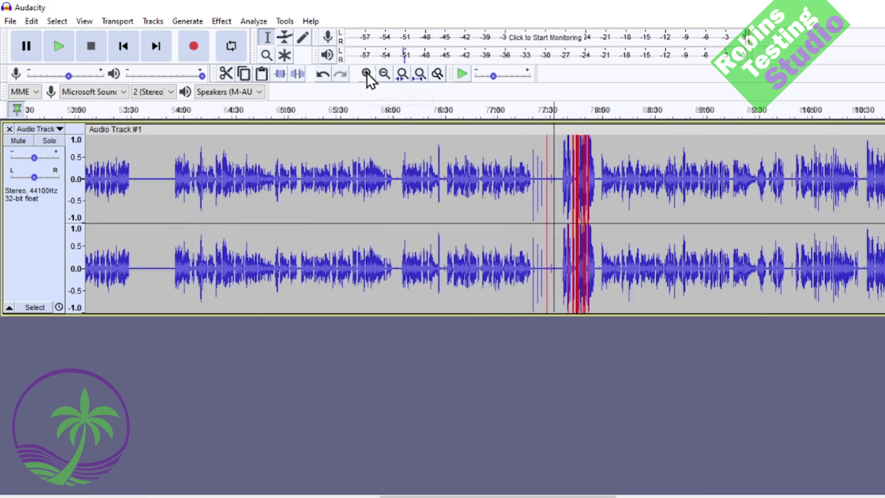
click(367, 73)
click(568, 193)
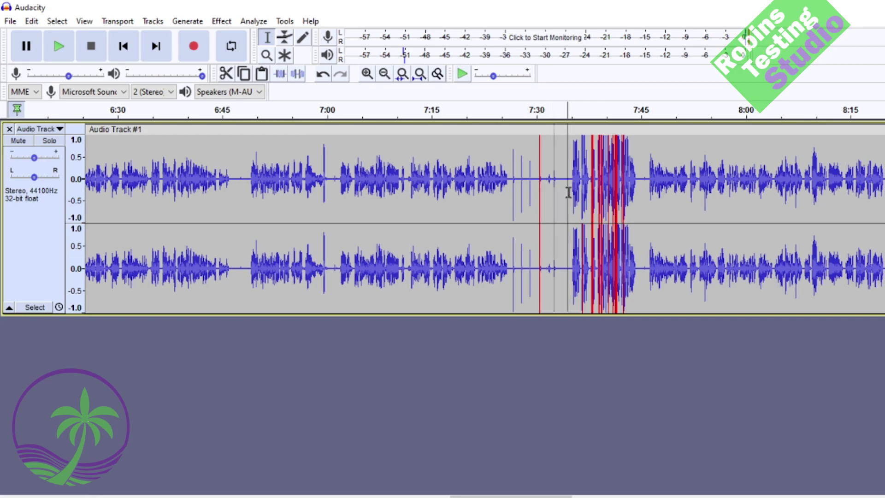
click(535, 187)
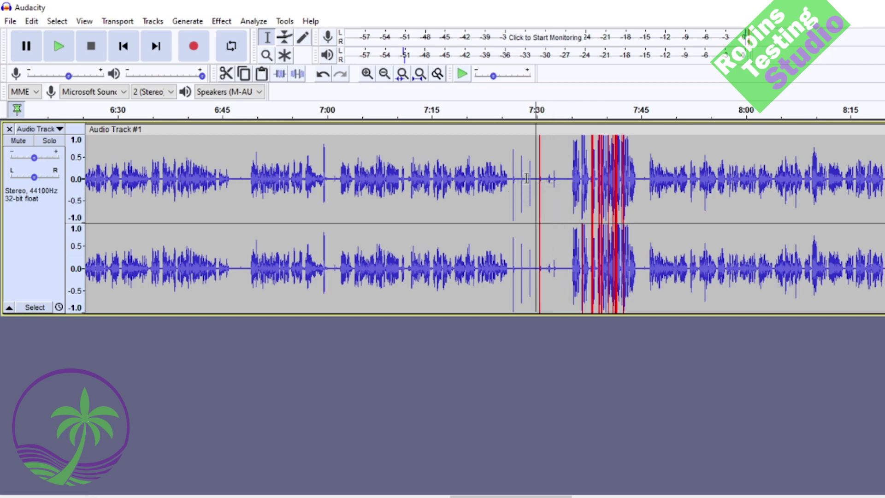
drag(530, 176, 644, 180)
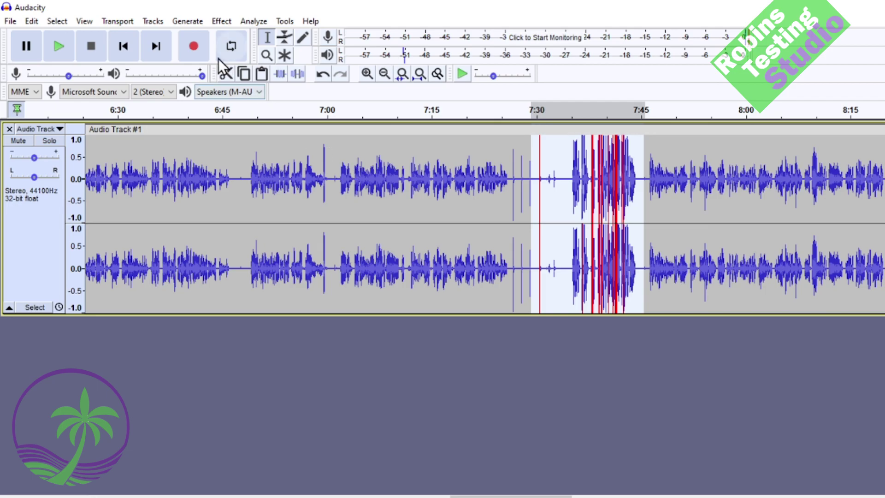
- Amplify the selected stretch by -3.0 dB to clear its clipping
click(225, 23)
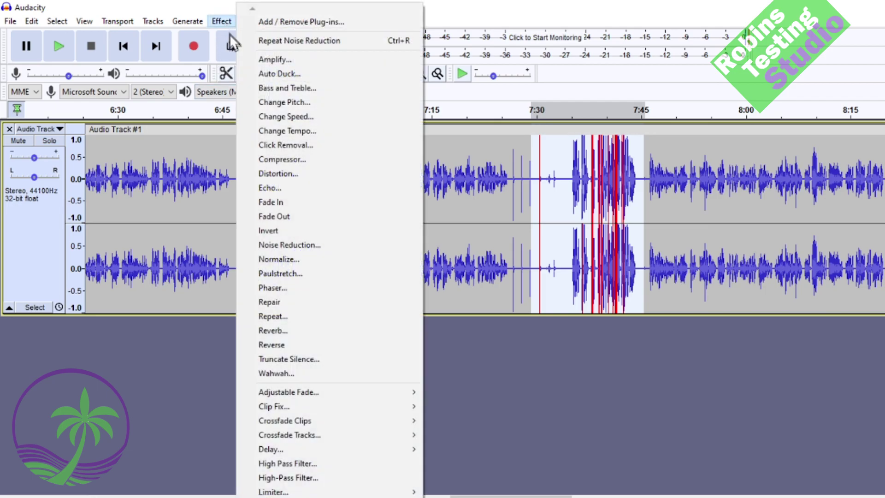
click(277, 59)
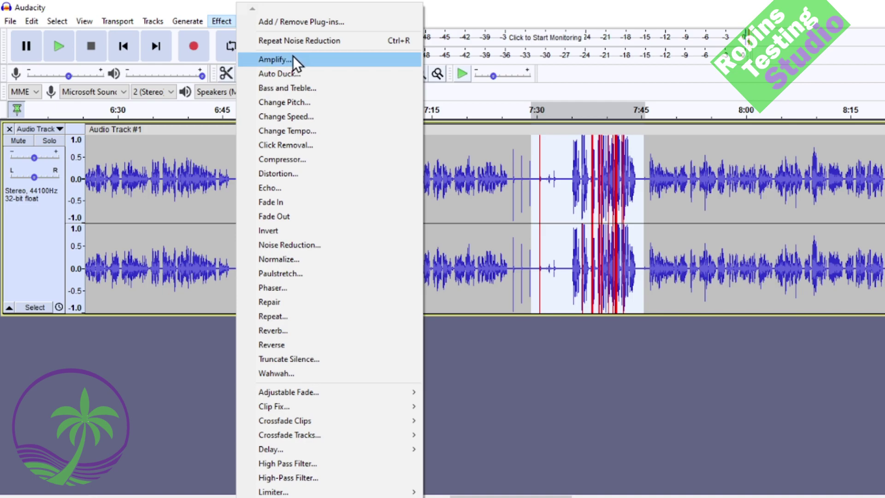
click(288, 59)
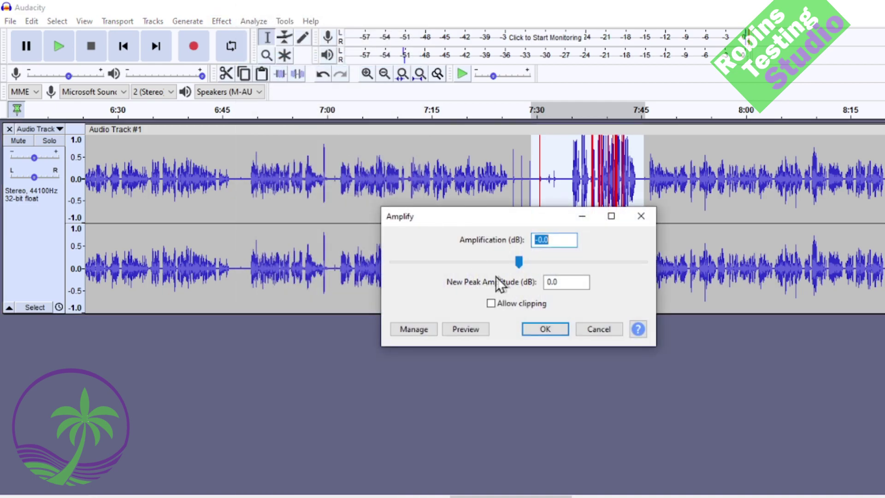
click(520, 261)
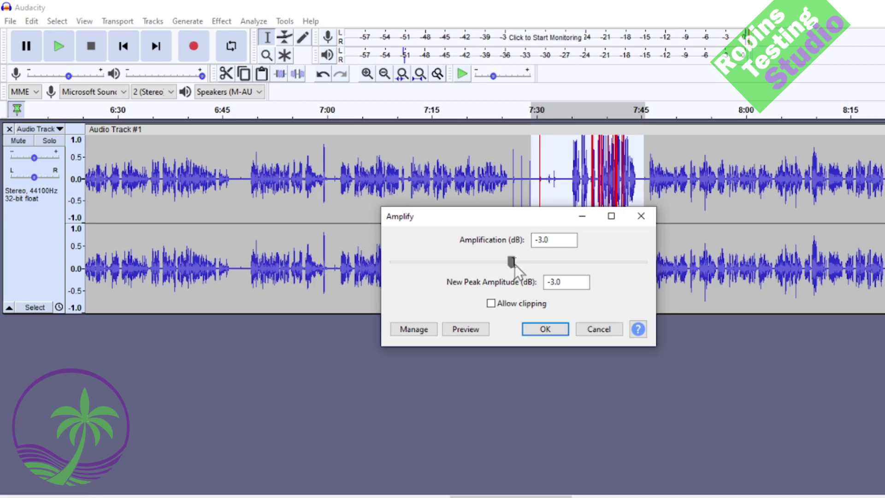
click(538, 330)
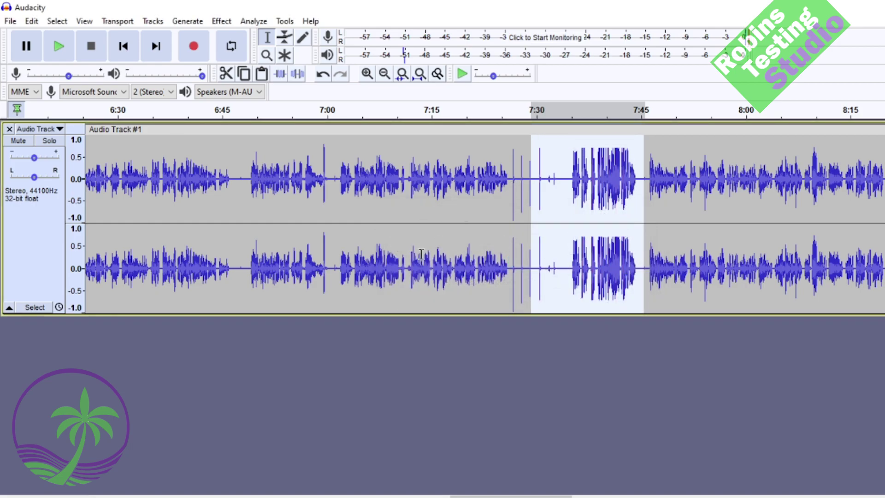
click(384, 74)
- Play back part of the recording starting near 3:00
click(383, 75)
click(383, 75)
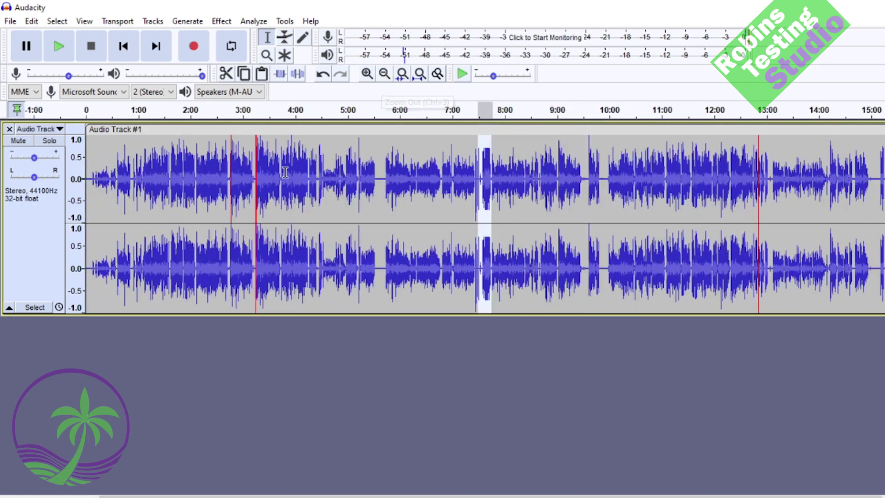
click(234, 171)
key(space)
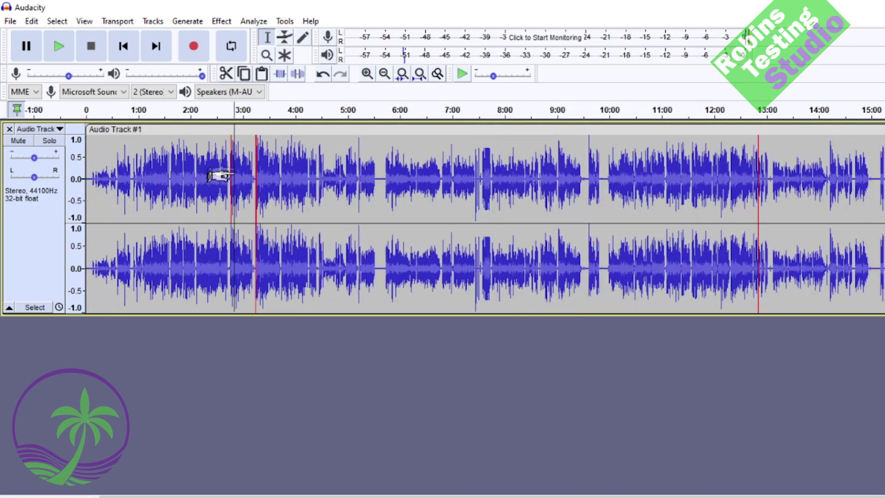
key(space)
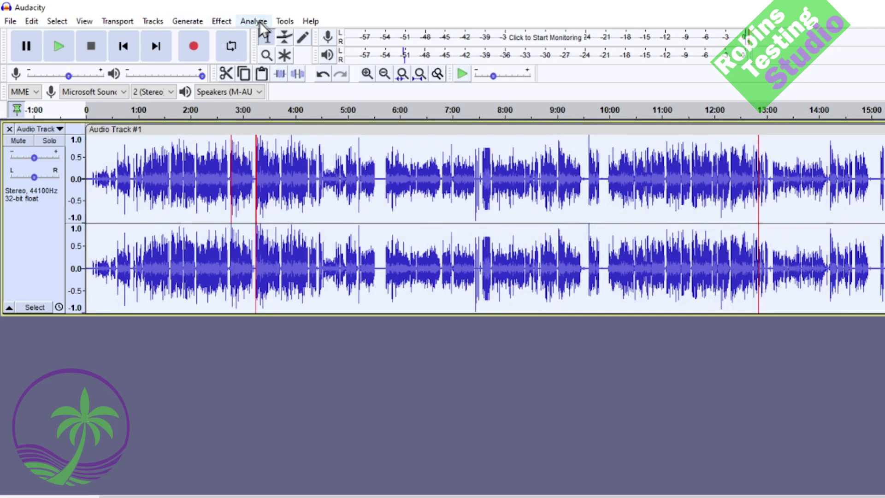
click(217, 20)
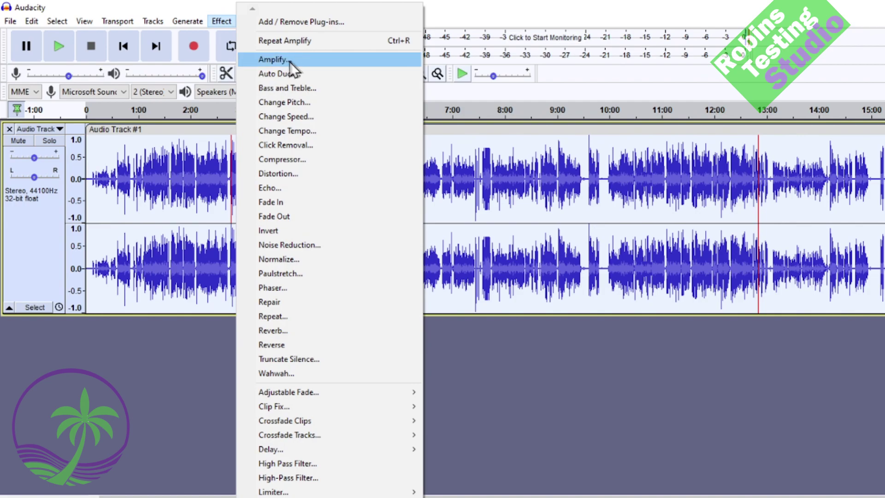
click(482, 174)
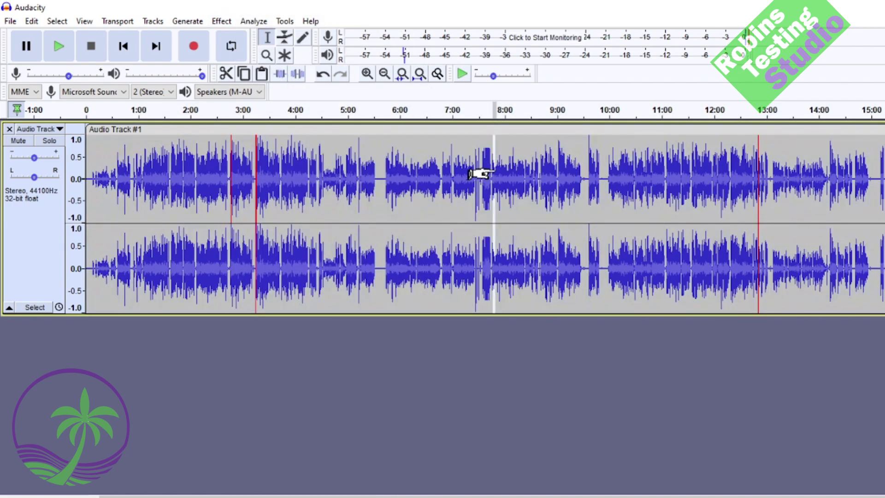
- Select the whole voice track and repeat Amplify on it with Ctrl+R
key(space)
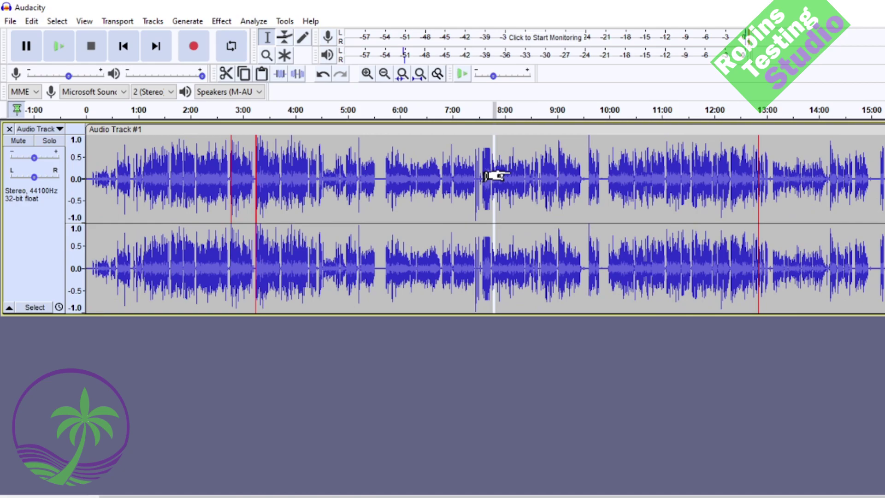
key(ctrl+a)
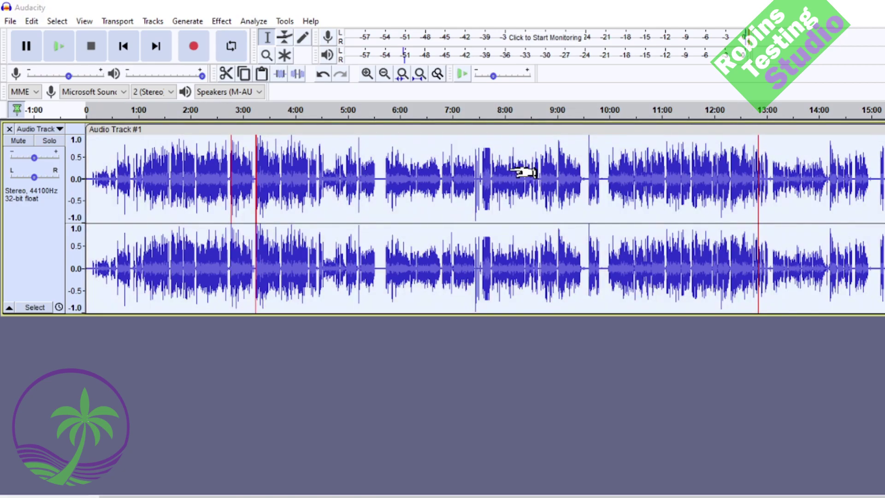
key(space)
key(ctrl+r)
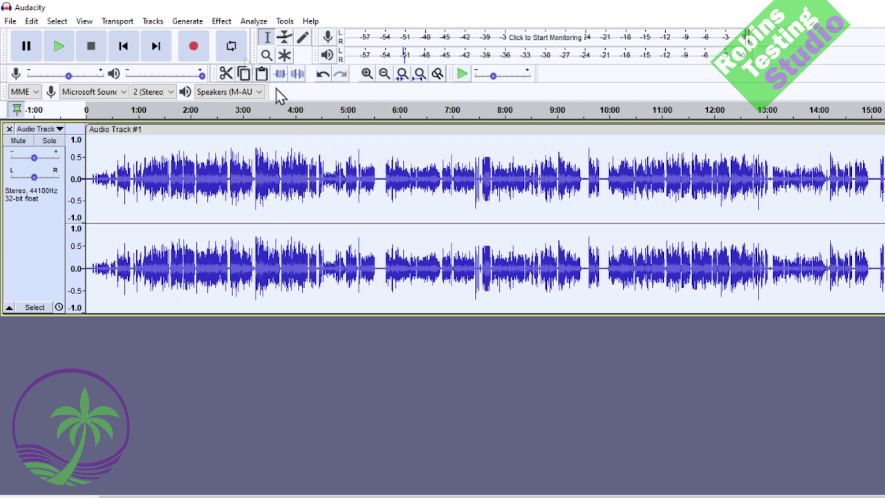
- Compress the track with -12 dB threshold, -40 dB noise floor and 2:1 ratio
click(256, 22)
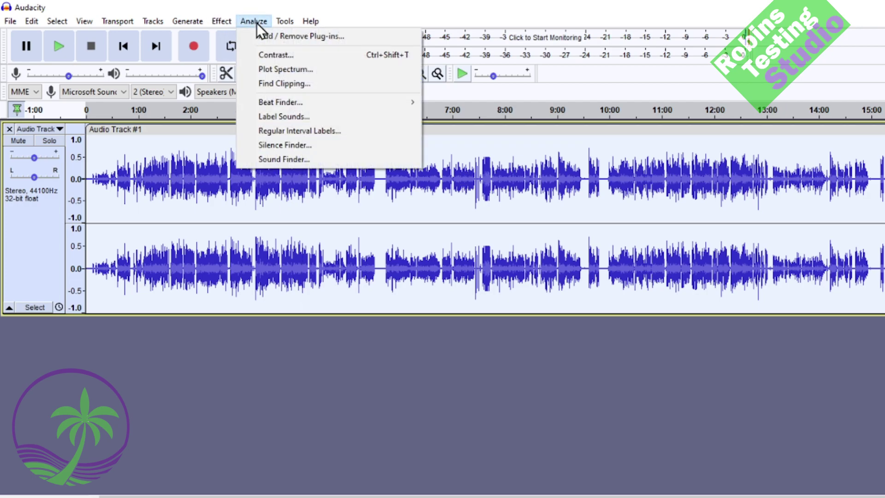
mouse_move(222, 23)
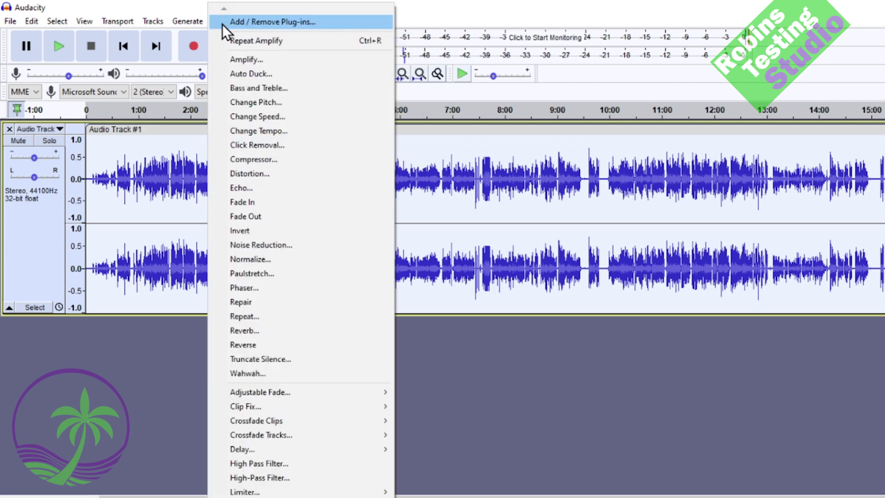
click(263, 161)
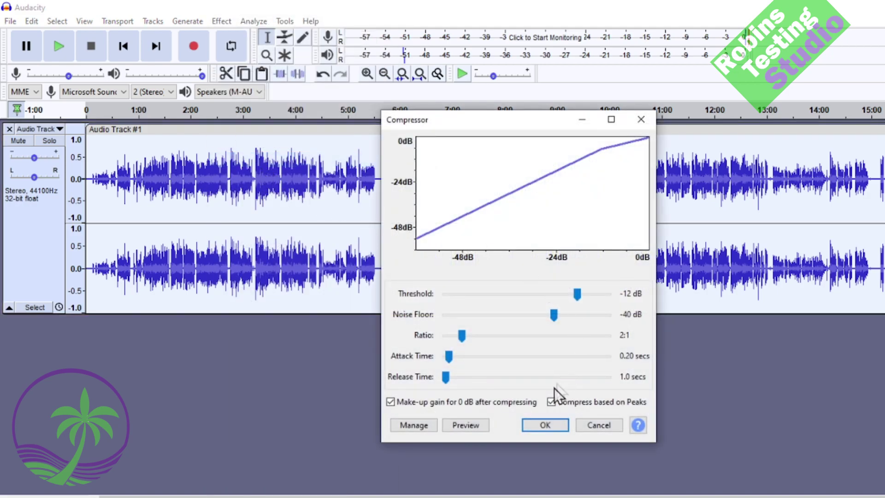
click(538, 423)
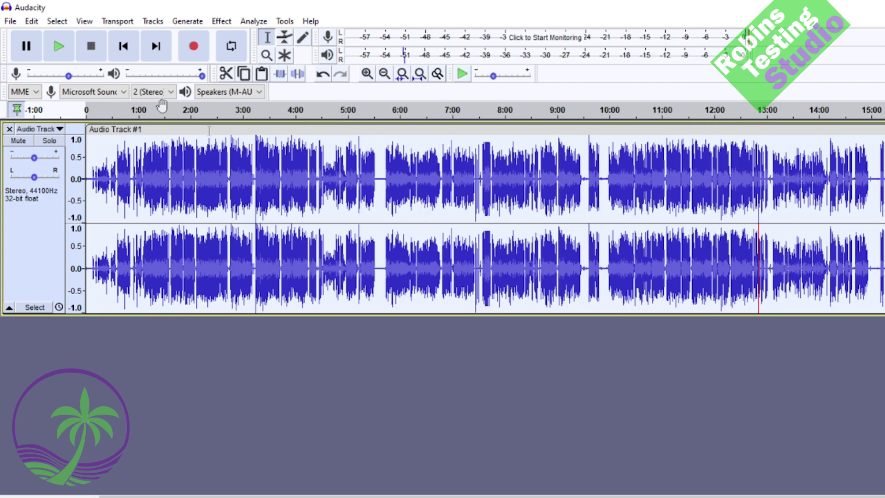
- Begin exporting the processed voice track from Audacity's File menu
click(11, 21)
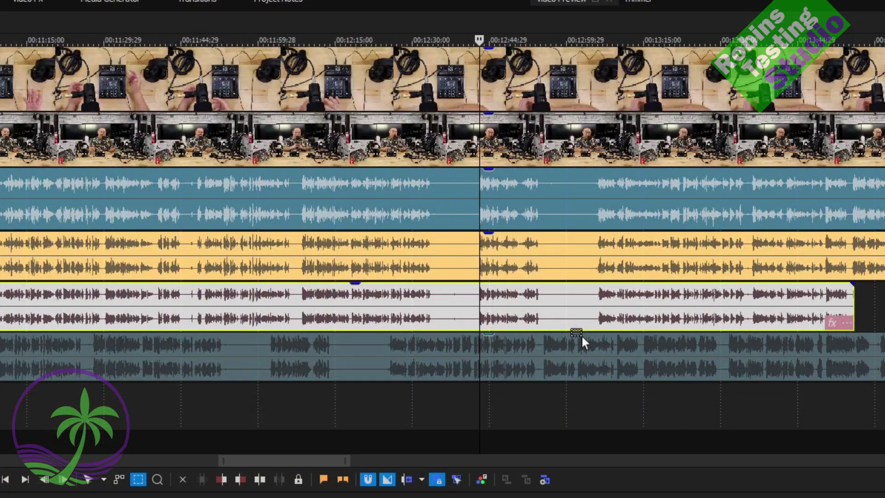
- Drag the new voice clip right until its waveform lines up with the camera audio
click(578, 352)
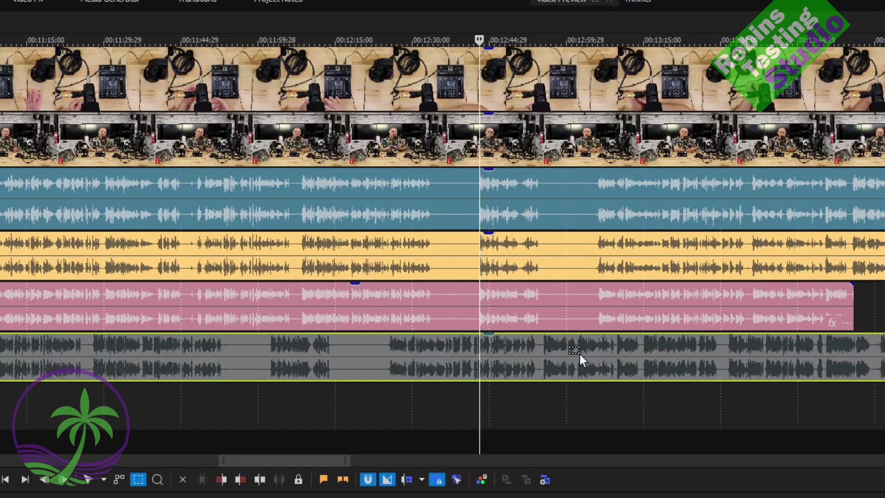
click(532, 354)
drag(436, 348, 639, 356)
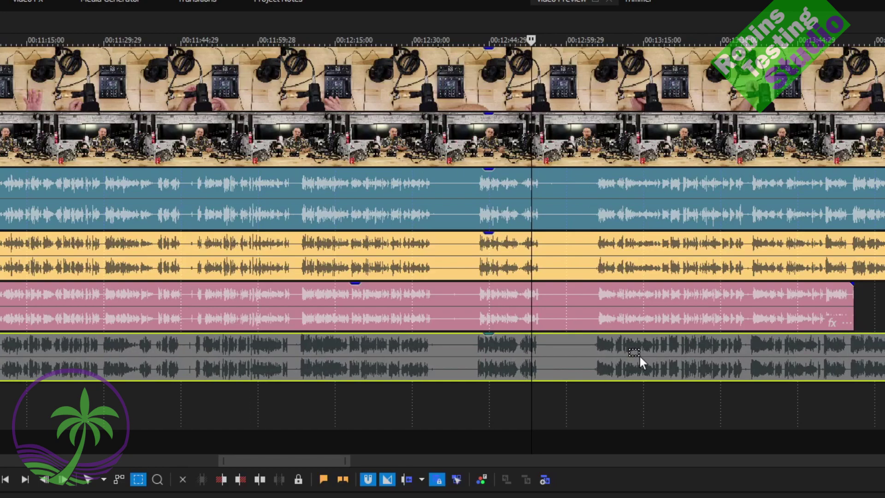
click(478, 322)
scroll(468, 346, up, 10)
click(579, 370)
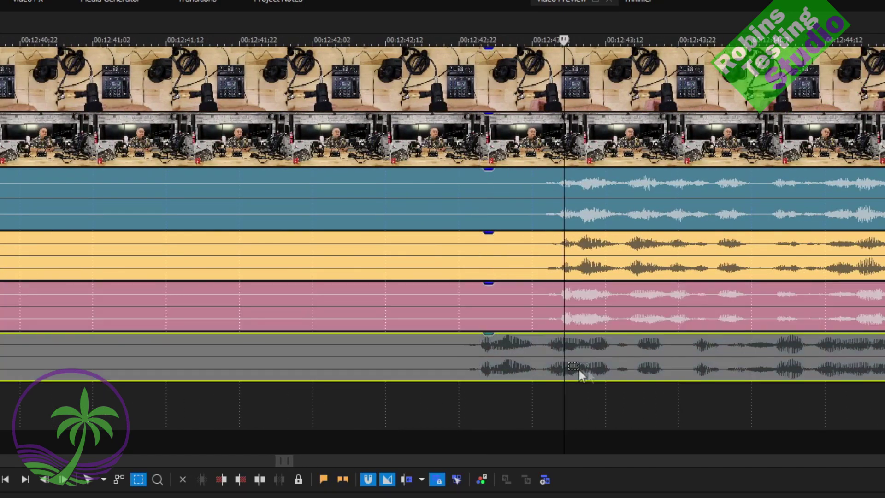
drag(611, 361, 690, 367)
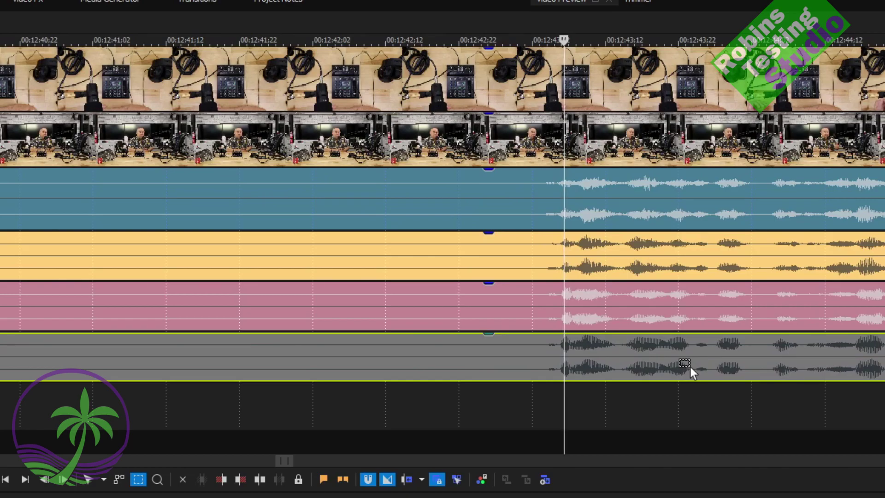
scroll(567, 346, up, 5)
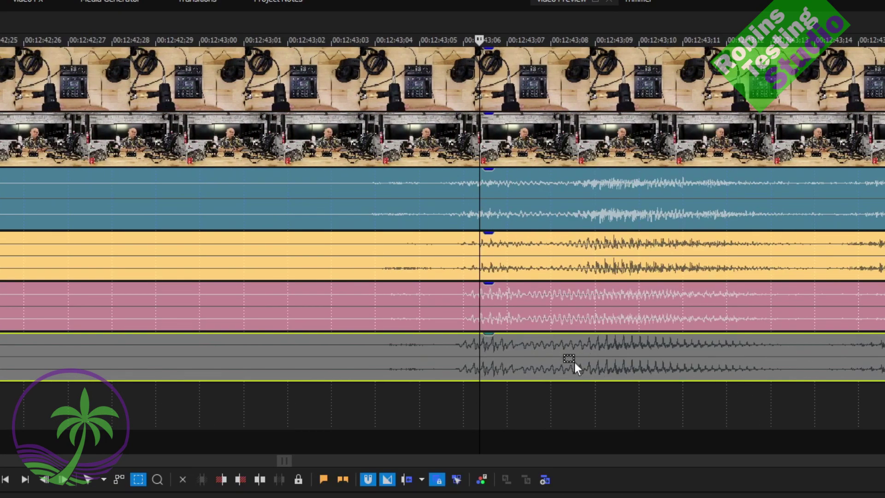
scroll(571, 362, down, 6)
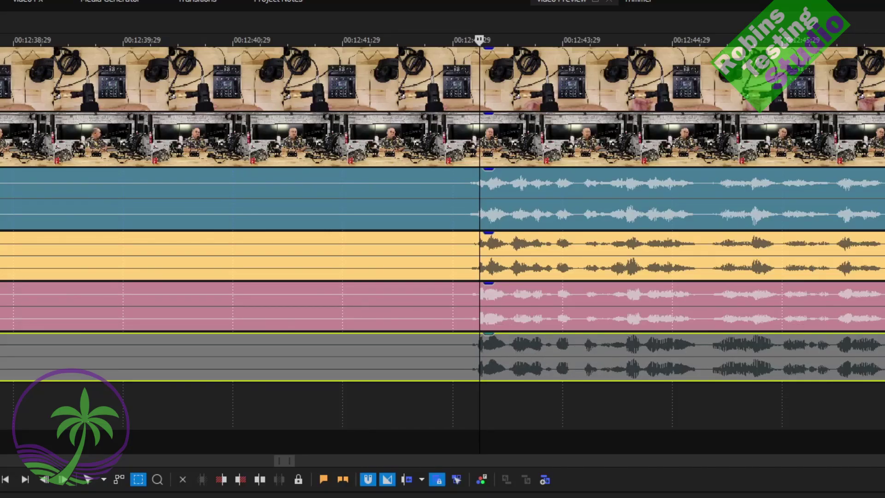
scroll(359, 292, down, 4)
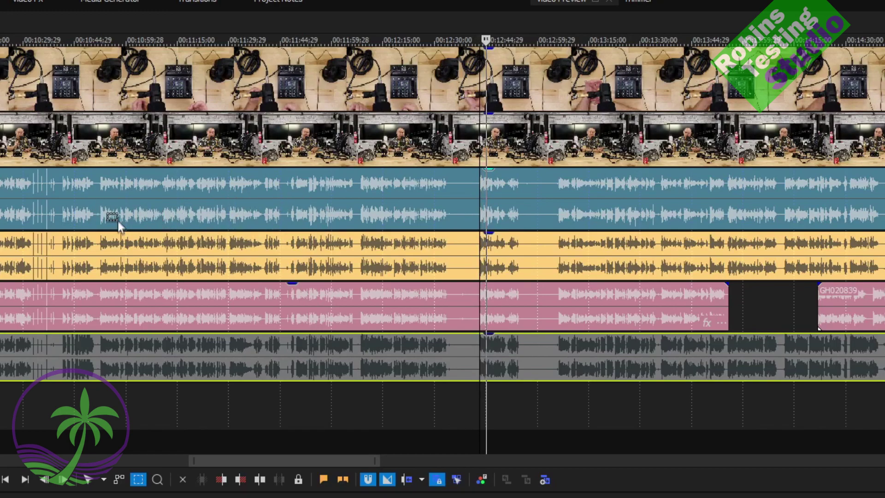
key(space)
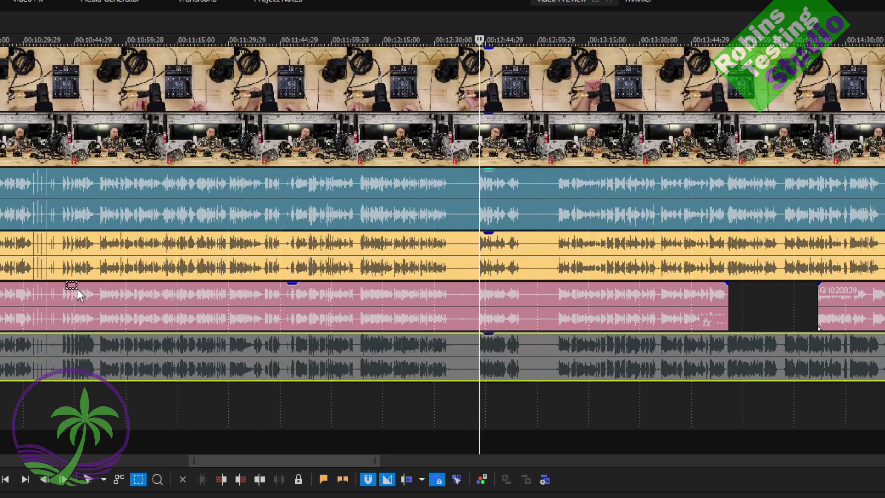
key(space)
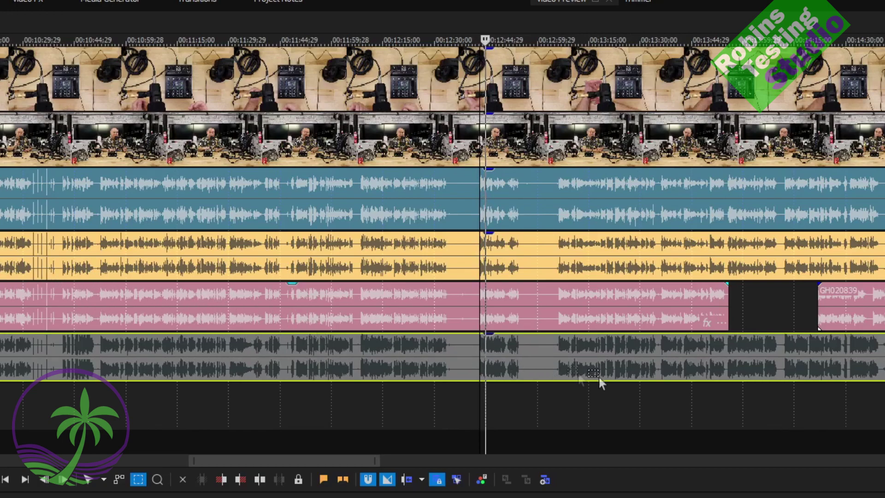
key(space)
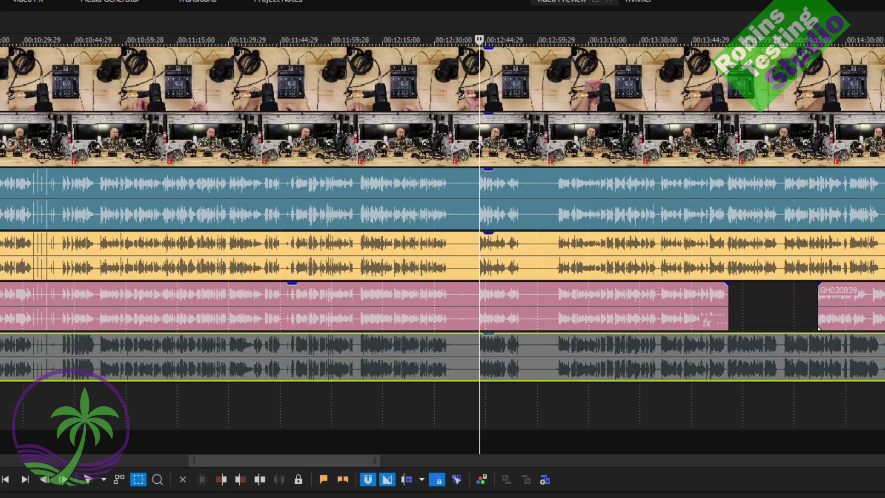
click(481, 354)
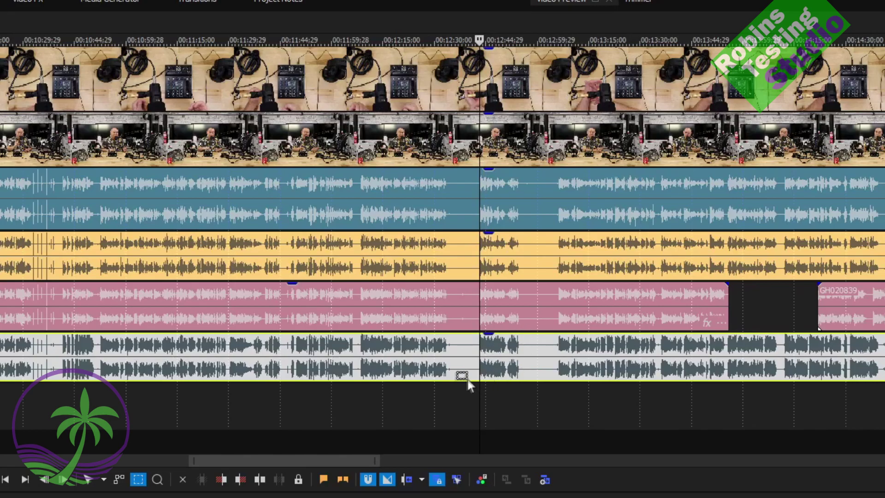
drag(390, 399, 545, 190)
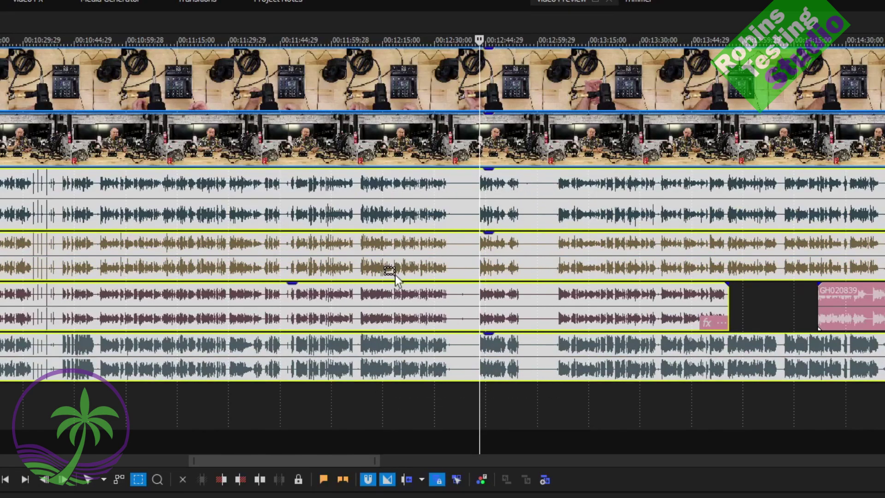
scroll(395, 277, down, 5)
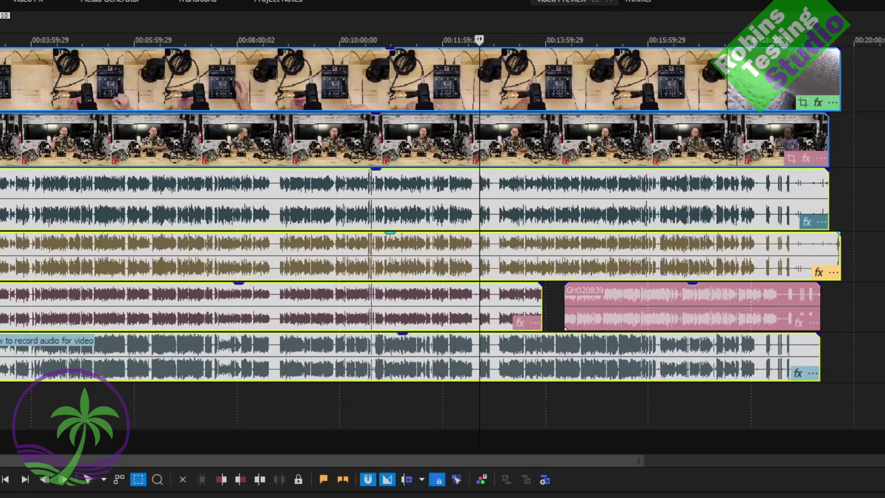
click(19, 375)
- Zoom in at the voice clip's start and marquee-select the clips on all six tracks
scroll(20, 374, up, 5)
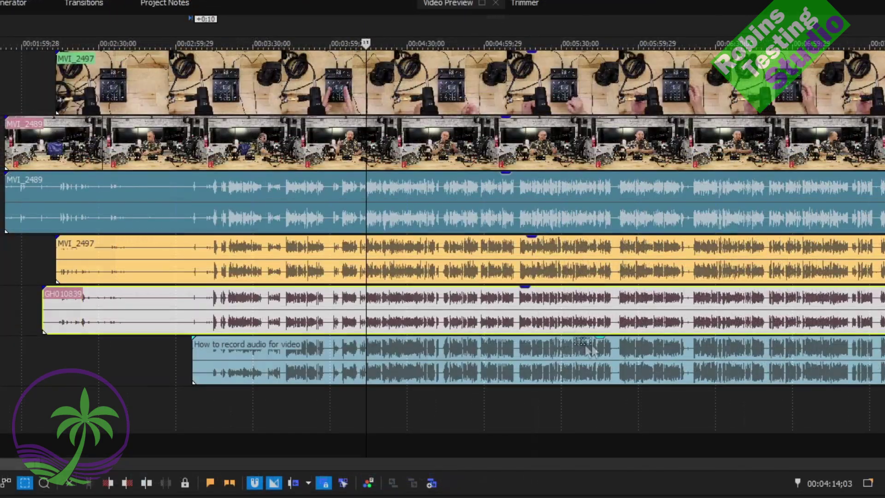
scroll(591, 350, up, 4)
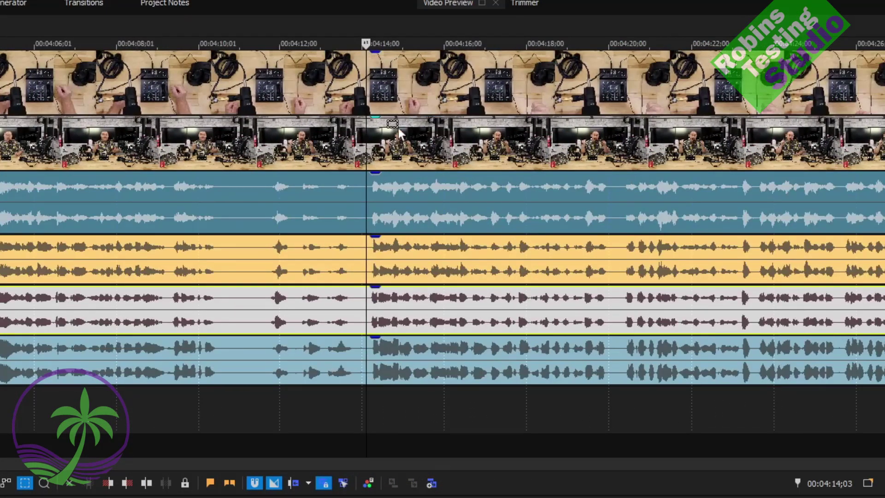
scroll(401, 226, up, 1)
scroll(408, 228, down, 2)
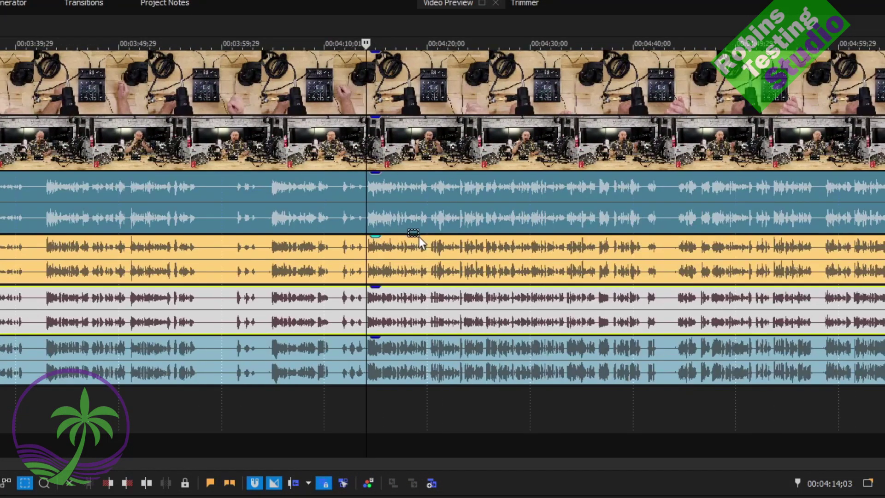
click(275, 388)
drag(274, 388, 475, 101)
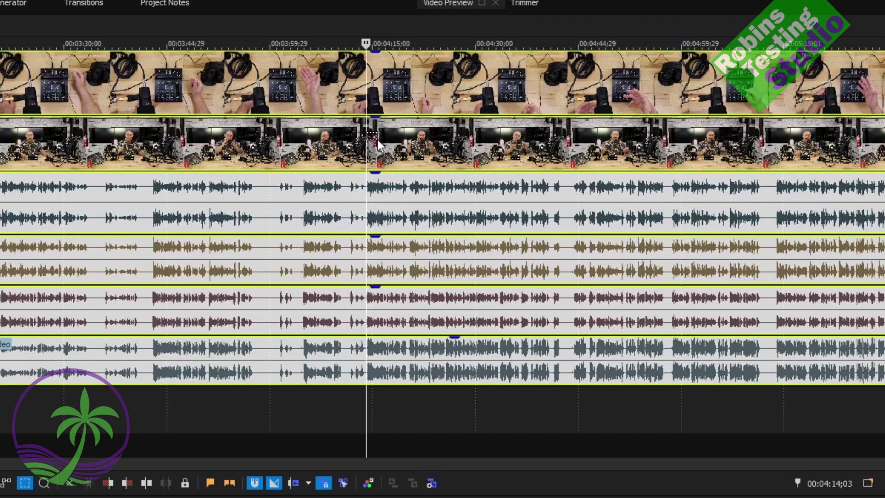
- Split all tracks where the voice recording starts and delete the pieces before it
key(s)
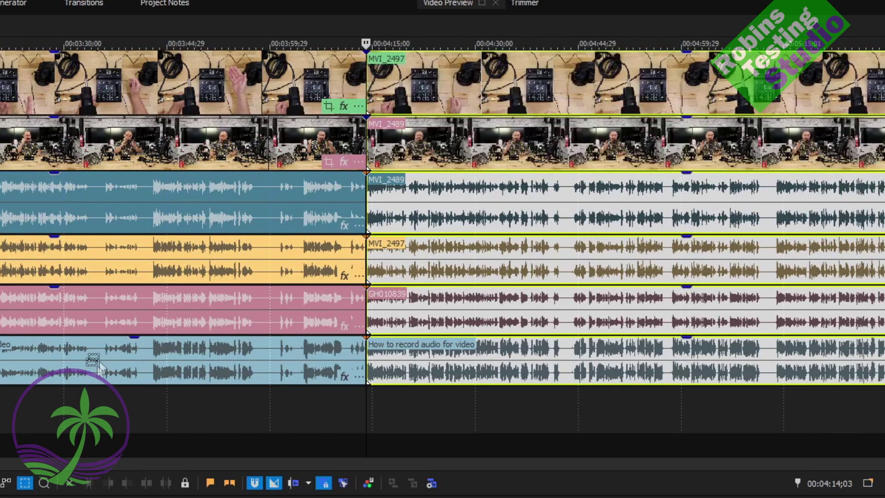
drag(46, 408, 219, 126)
key(Delete)
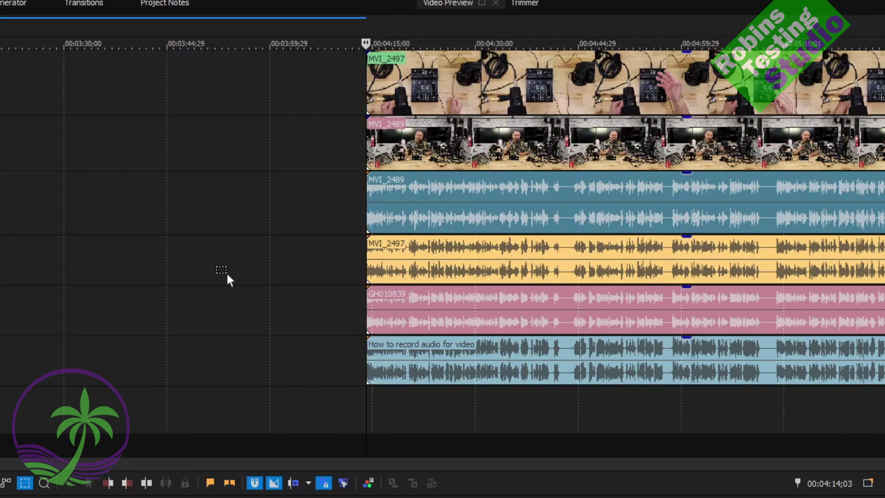
- Ungroup the three camera audio clips from their video and delete them
drag(304, 315, 634, 192)
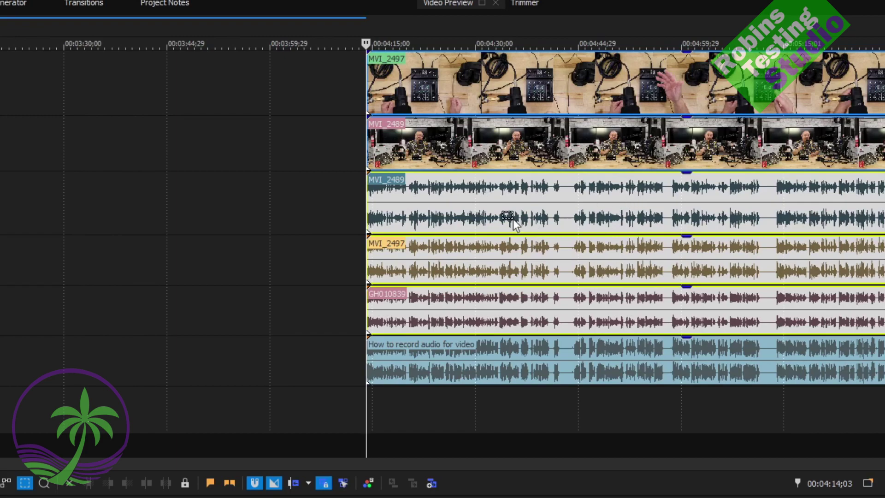
right_click(513, 219)
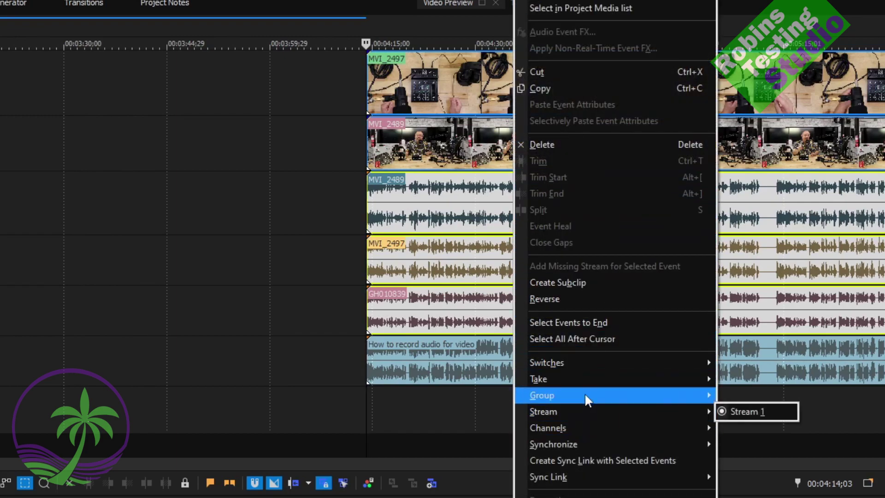
mouse_move(666, 401)
click(759, 436)
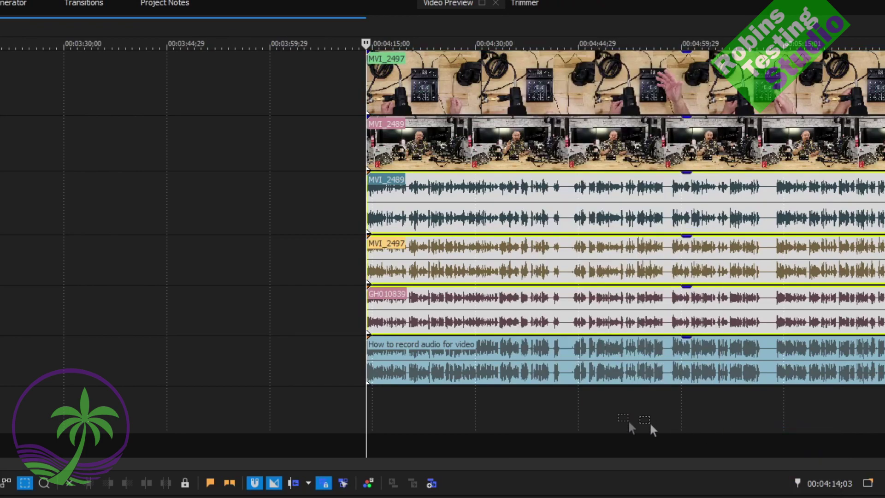
key(Delete)
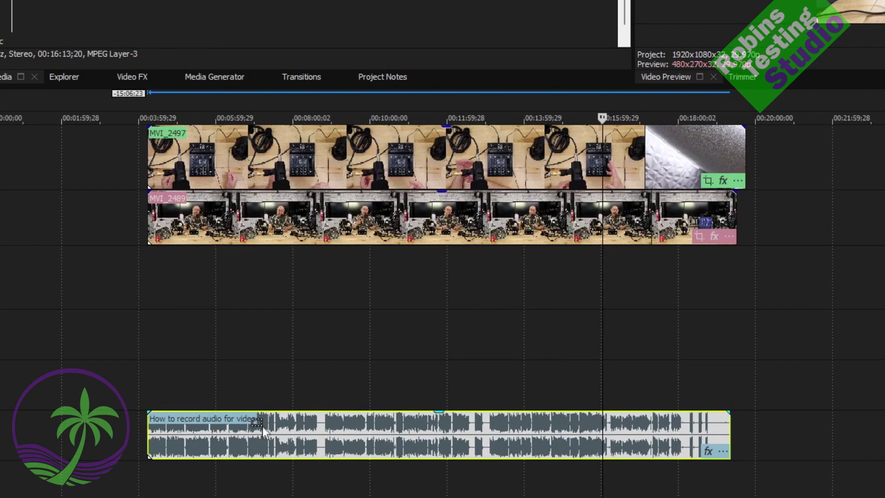
- Move the voice recording event up onto the empty track beneath the camera video tracks
drag(261, 427, 286, 306)
scroll(442, 276, up, 5)
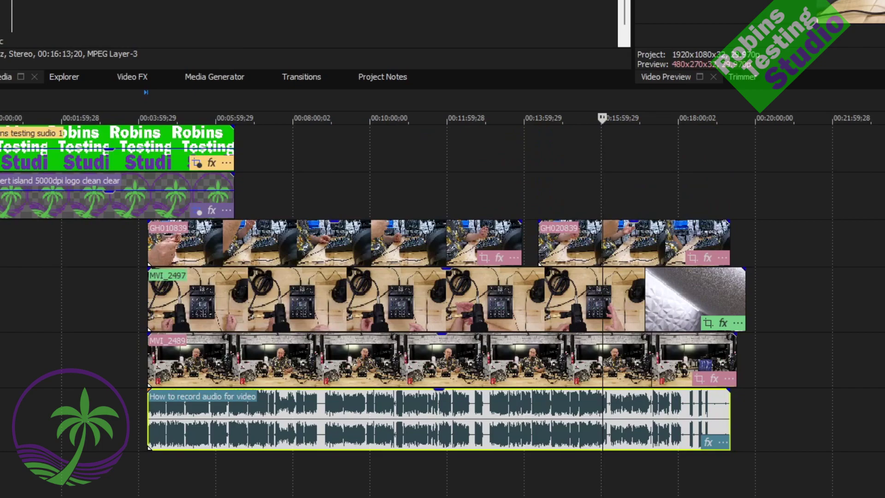
scroll(443, 276, down, 2)
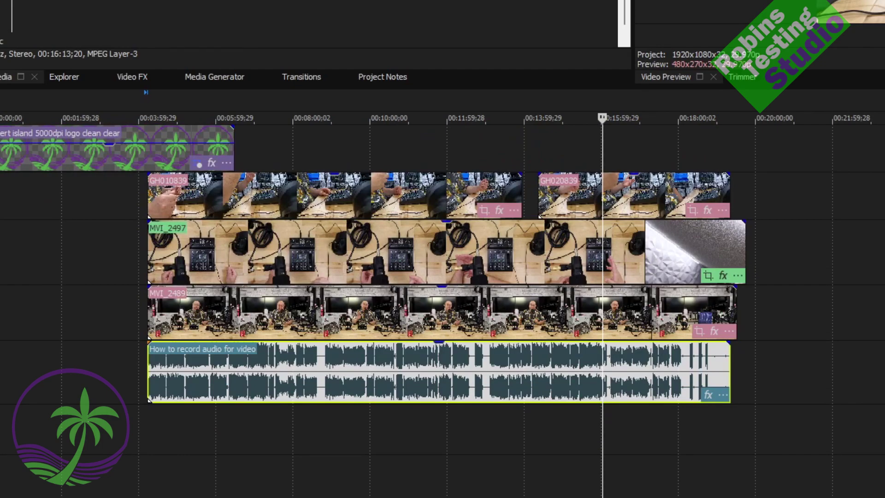
- Select the MVI_2497 clip and the voice recording, then box-select the clips above the voice track
click(700, 278)
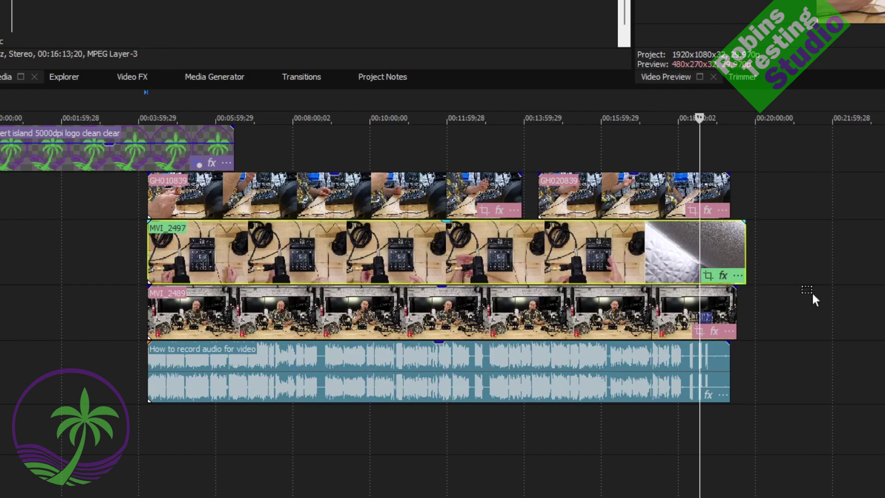
click(236, 386)
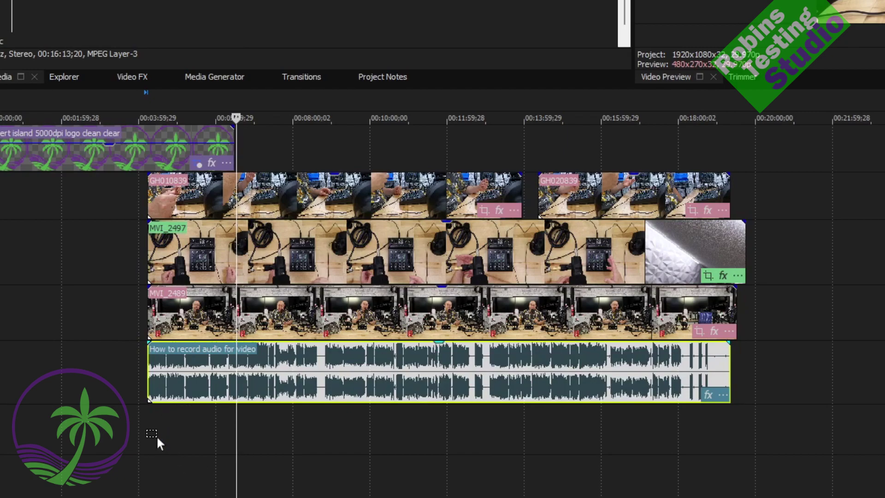
drag(144, 440, 569, 197)
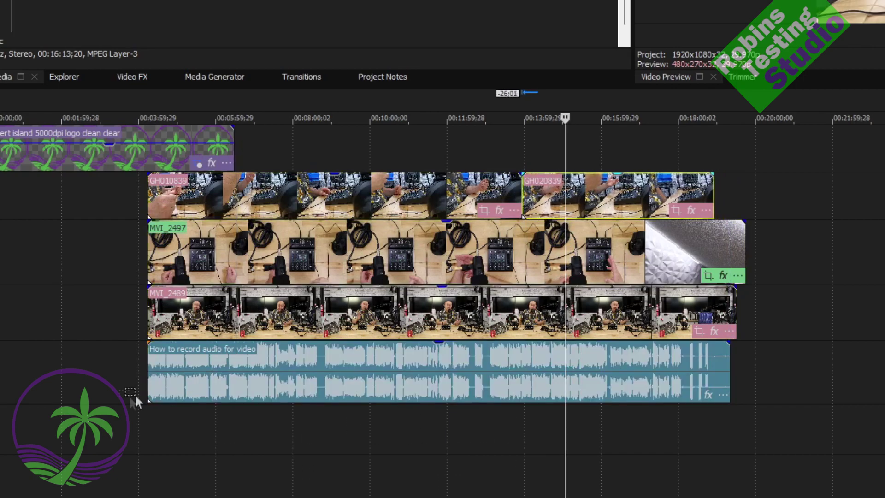
- Box-select GH010839, GH020839, MVI_2497, MVI_2489 and the voice recording event together
drag(123, 422, 661, 195)
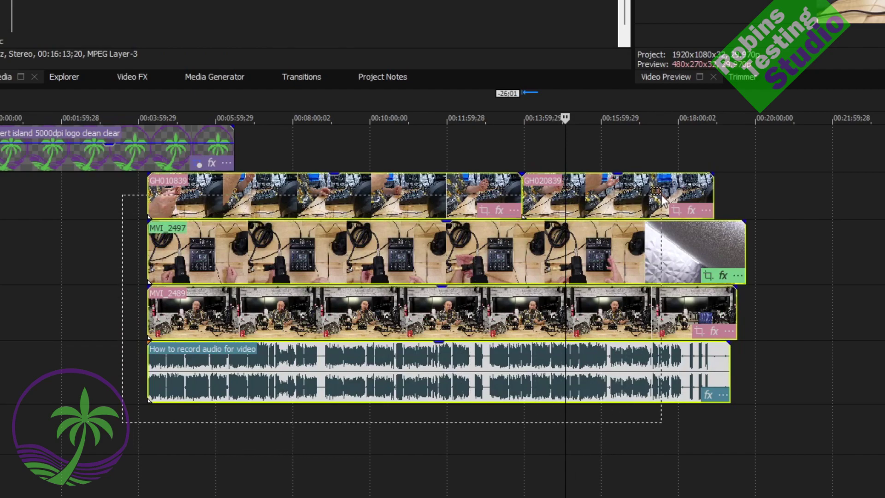